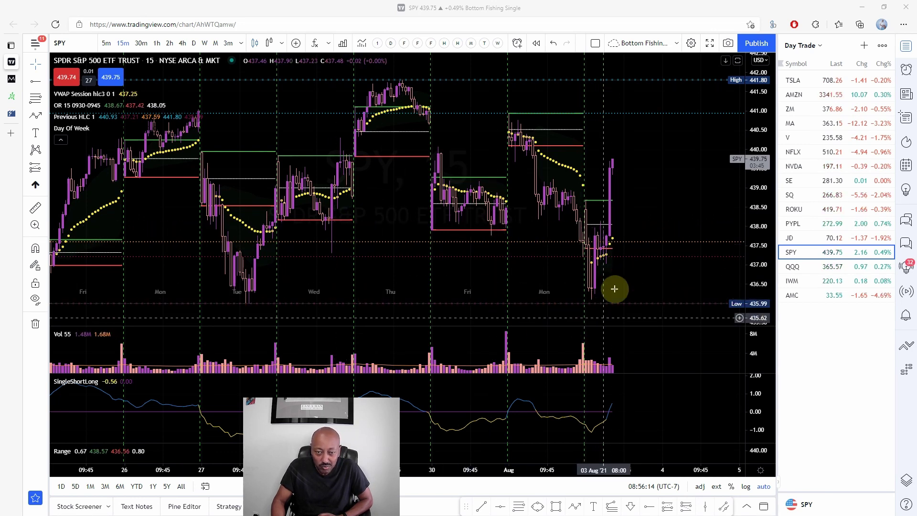
Step: Mark the SPY chart with green arrows from Tuesday's low near 436 to the August 3 low and at the previous day's low
{"action": "scroll", "coordinate": [559, 259], "scroll_direction": "down", "scroll_amount": 1}
{"action": "scroll", "coordinate": [558, 258], "scroll_direction": "down", "scroll_amount": 1}
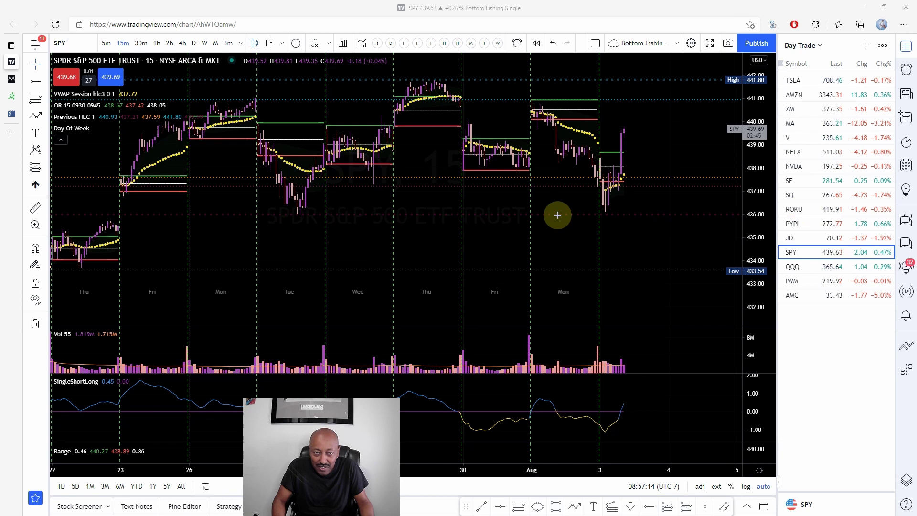
{"action": "left_click_drag", "start_coordinate": [283, 214], "coordinate": [603, 213]}
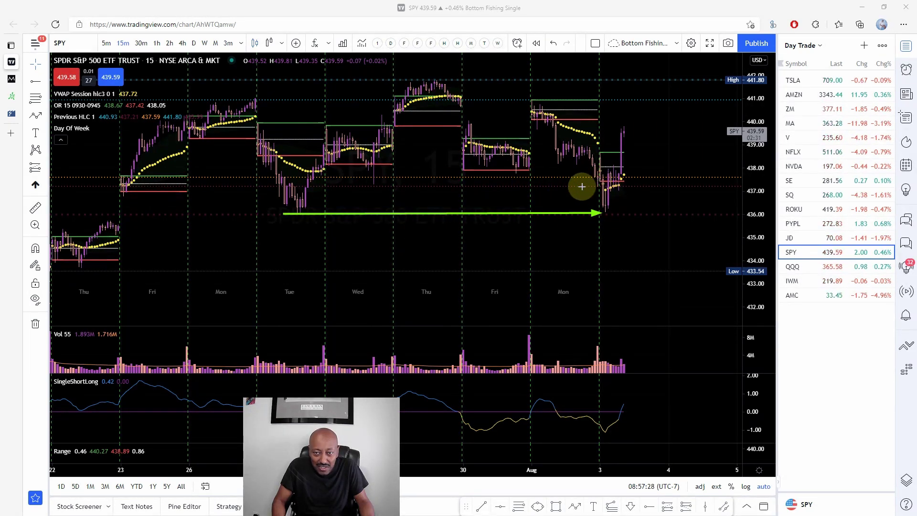
{"action": "left_click_drag", "start_coordinate": [563, 186], "coordinate": [597, 186]}
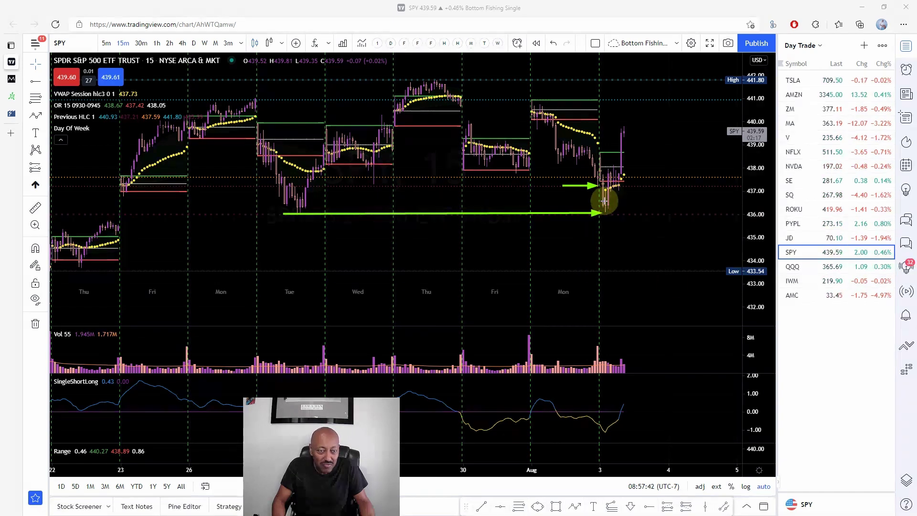
{"action": "mouse_move", "coordinate": [601, 197]}
{"action": "left_mouse_down"}
{"action": "mouse_move", "coordinate": [610, 237]}
{"action": "mouse_move", "coordinate": [624, 216]}
{"action": "mouse_move", "coordinate": [652, 280]}
{"action": "left_mouse_up"}
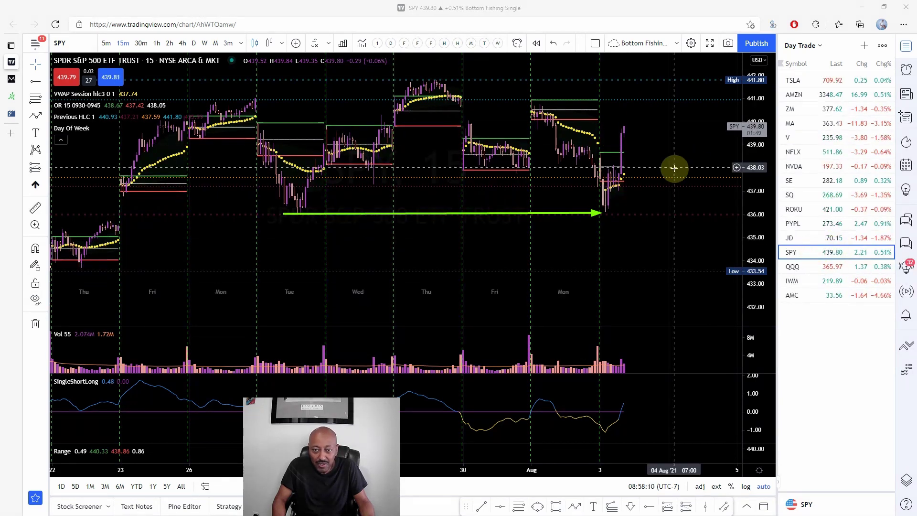
Step: Load the QQQ chart, check its daily timeframe and trendlines, and return to the 15-minute timeframe
{"action": "left_click", "coordinate": [790, 267]}
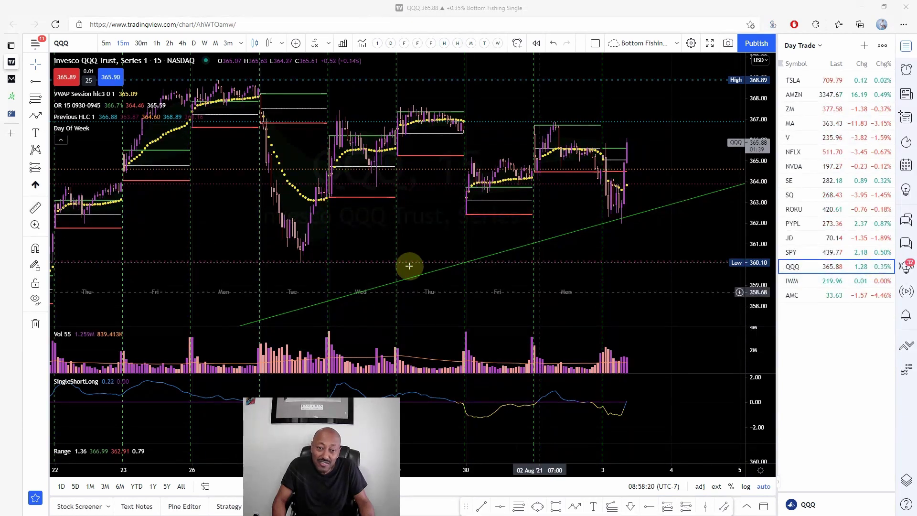
{"action": "left_click", "coordinate": [194, 44]}
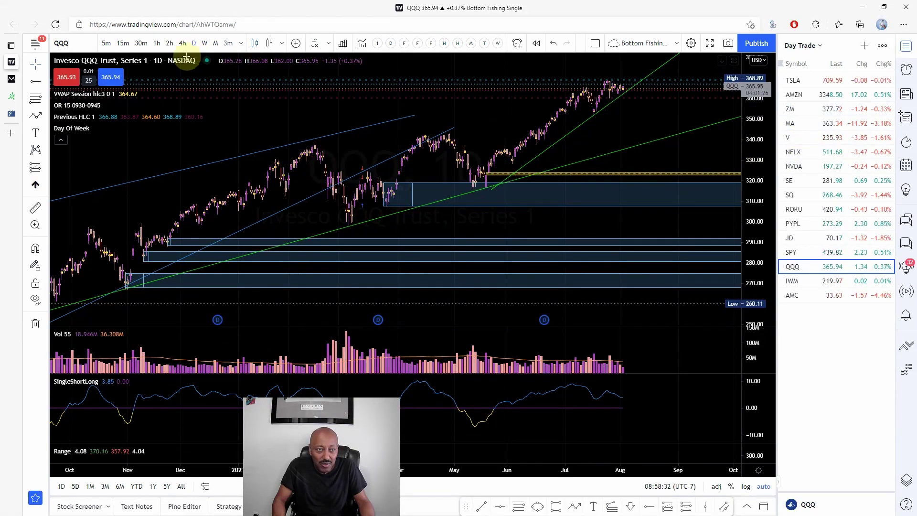
{"action": "left_click", "coordinate": [123, 43]}
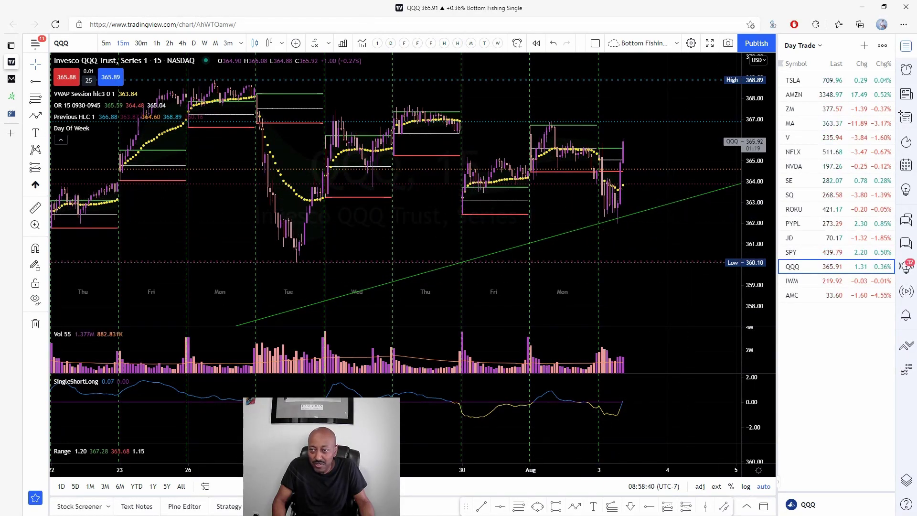
Step: Draw a yellow line along QQQ's Friday opening-range low to the August 3 lows and box the trendline touch in red
{"action": "left_click_drag", "start_coordinate": [502, 215], "coordinate": [620, 215]}
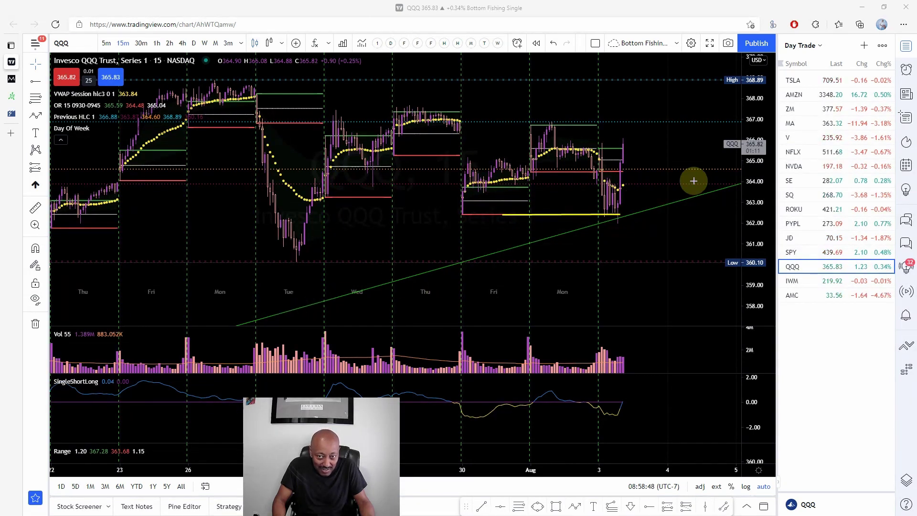
{"action": "left_click", "coordinate": [612, 211]}
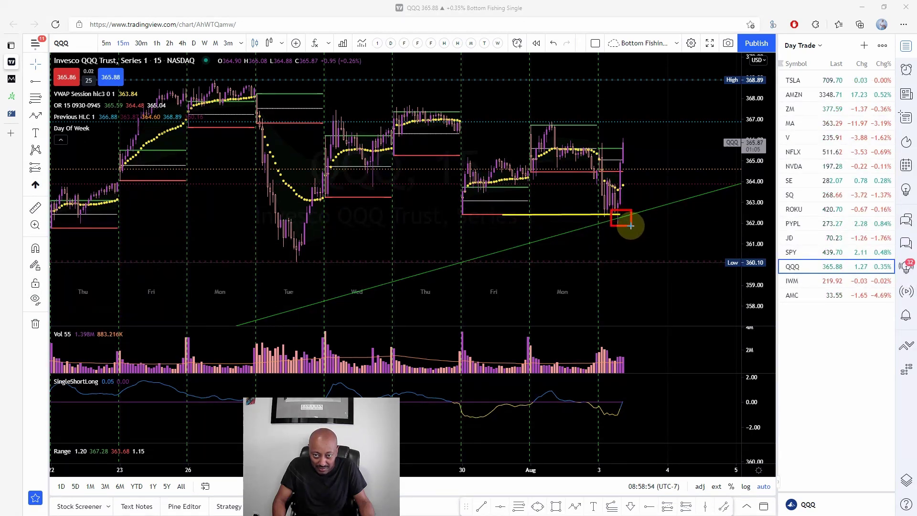
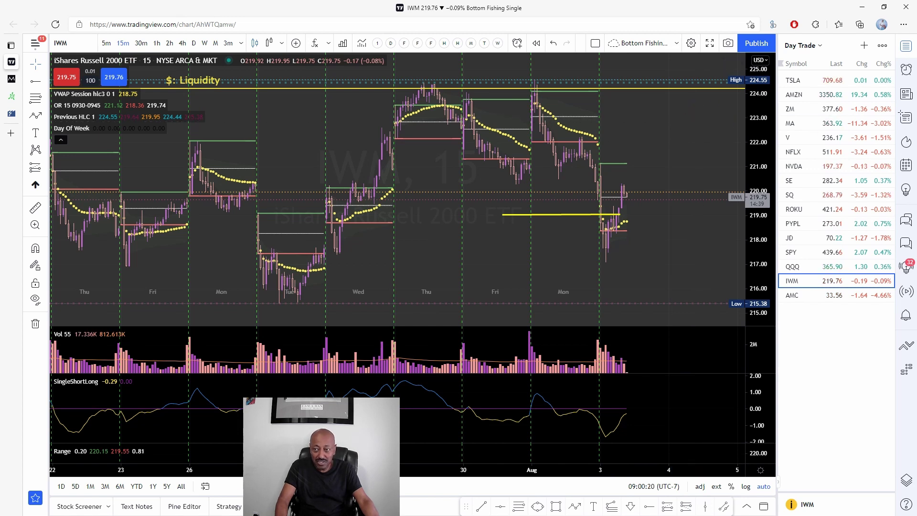
Step: Mark IWM's decline from Monday's high through August 3 with a yellow diagonal line and trace a rise from the current price
{"action": "left_click_drag", "start_coordinate": [532, 78], "coordinate": [673, 237]}
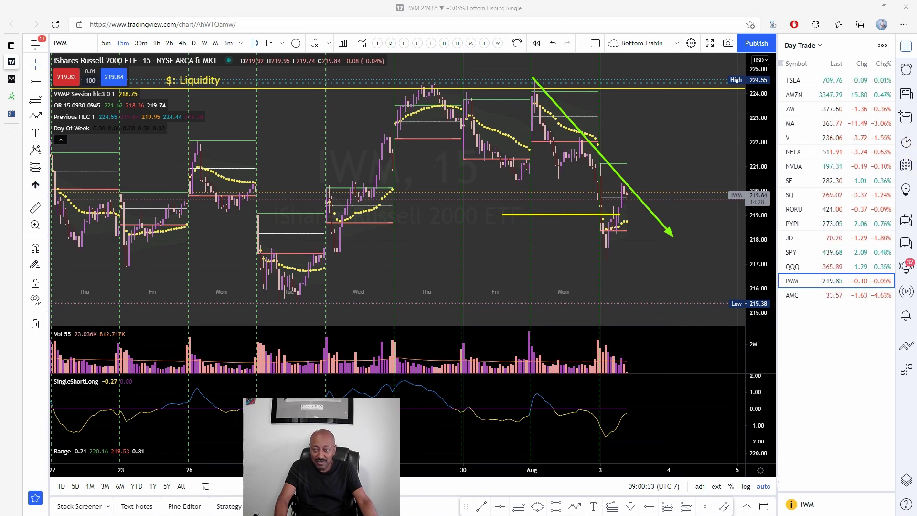
{"action": "key", "text": "ctrl+z"}
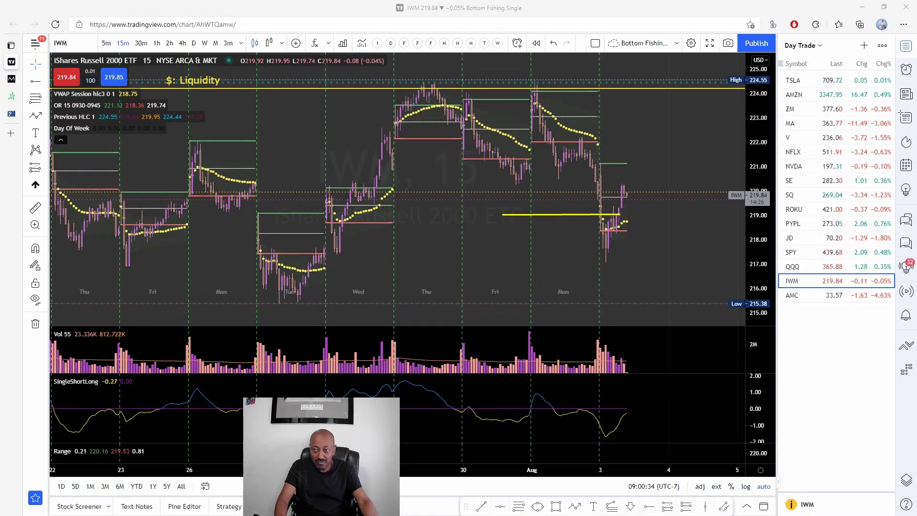
{"action": "left_click_drag", "start_coordinate": [535, 81], "coordinate": [655, 218]}
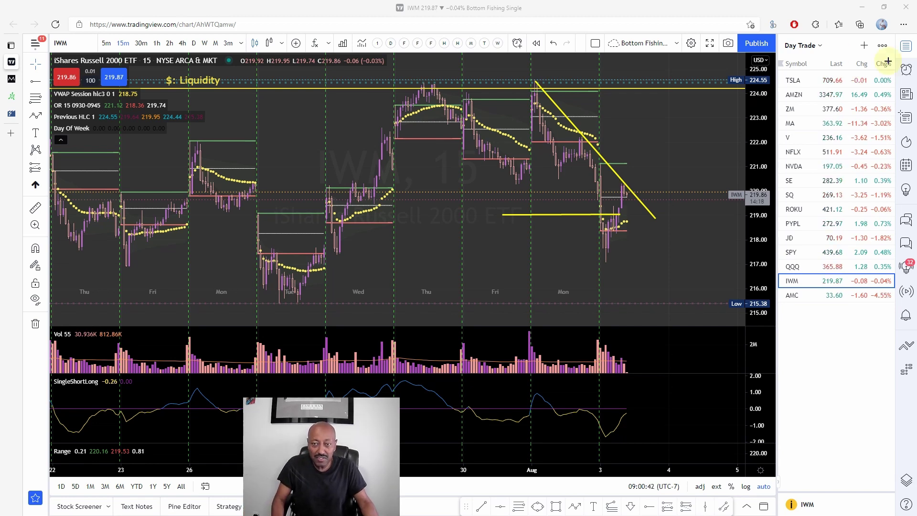
{"action": "mouse_move", "coordinate": [623, 195]}
{"action": "left_mouse_down"}
{"action": "mouse_move", "coordinate": [622, 146]}
{"action": "mouse_move", "coordinate": [638, 184]}
{"action": "mouse_move", "coordinate": [691, 77]}
{"action": "left_mouse_up"}
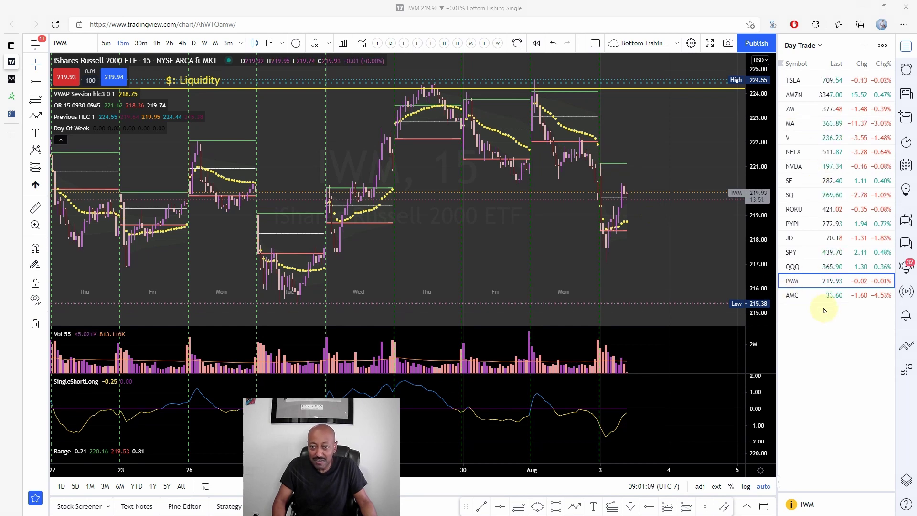
Step: Load the SPY chart and trace a projected rise from the current price toward the previous week's high
{"action": "left_click", "coordinate": [812, 252]}
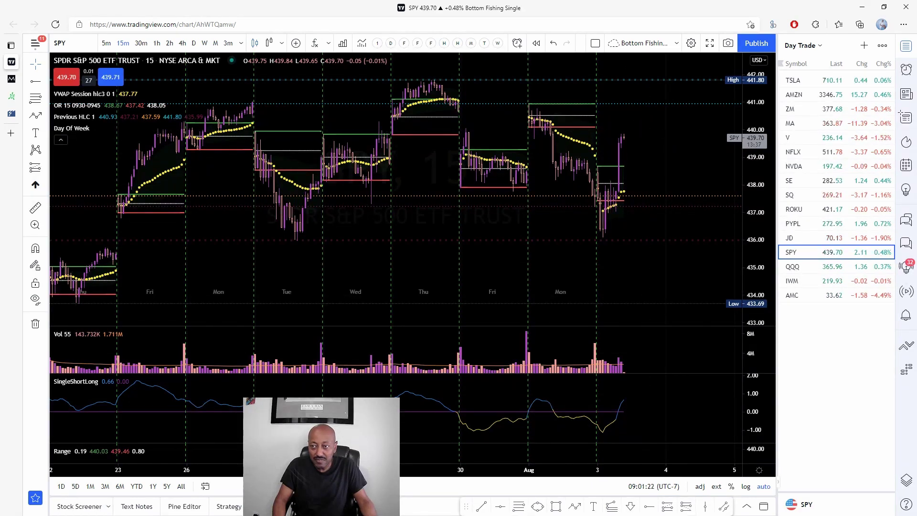
{"action": "left_click", "coordinate": [639, 141]}
{"action": "double_click", "coordinate": [683, 73]}
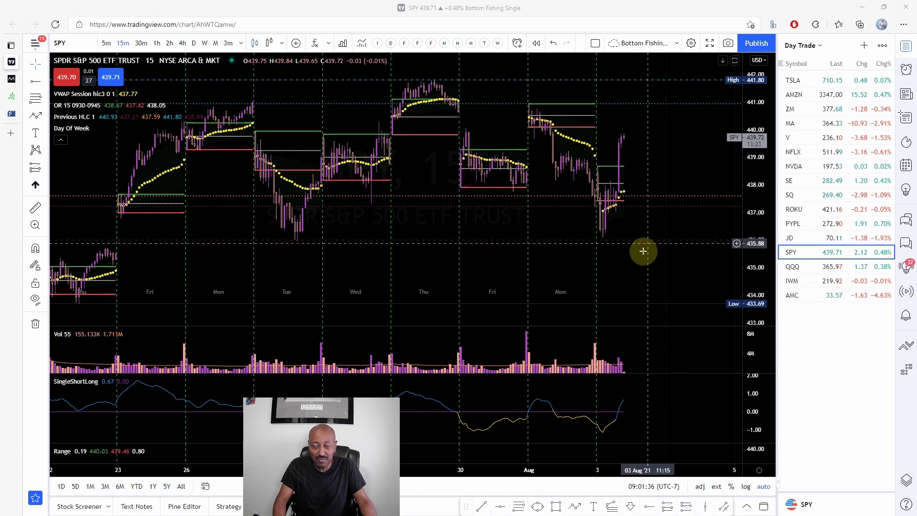
Step: Load the DIA chart (SPDR Dow Jones Industrial Average ETF) and draw a yellow rising line from the August 3 low
{"action": "type", "text": "DIA"}
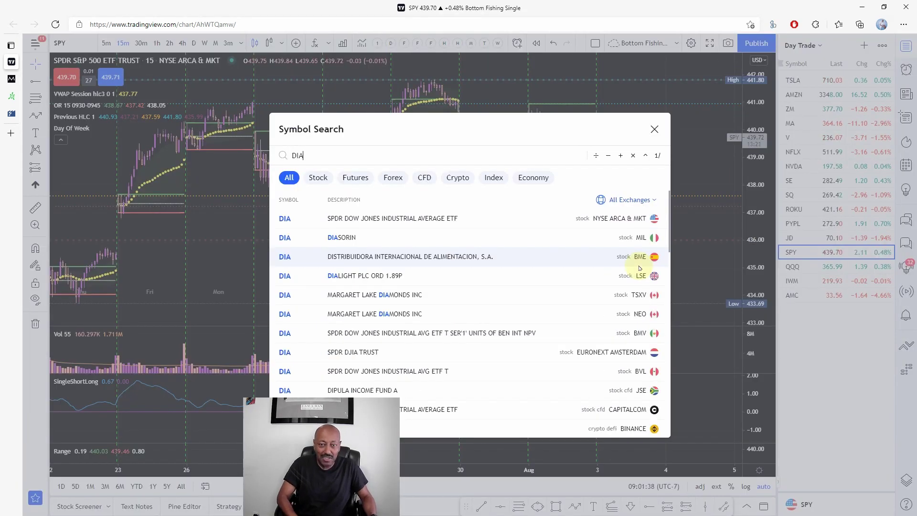
{"action": "key", "text": "Return"}
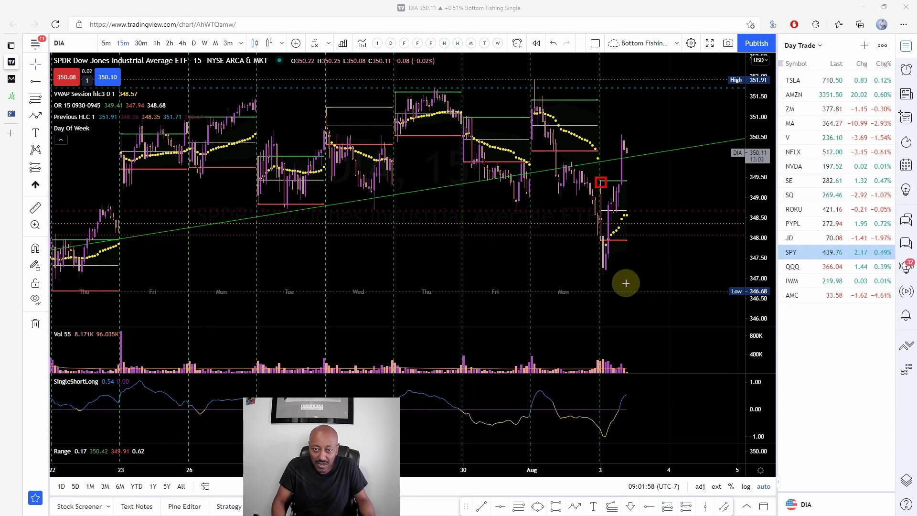
{"action": "left_click", "coordinate": [604, 273]}
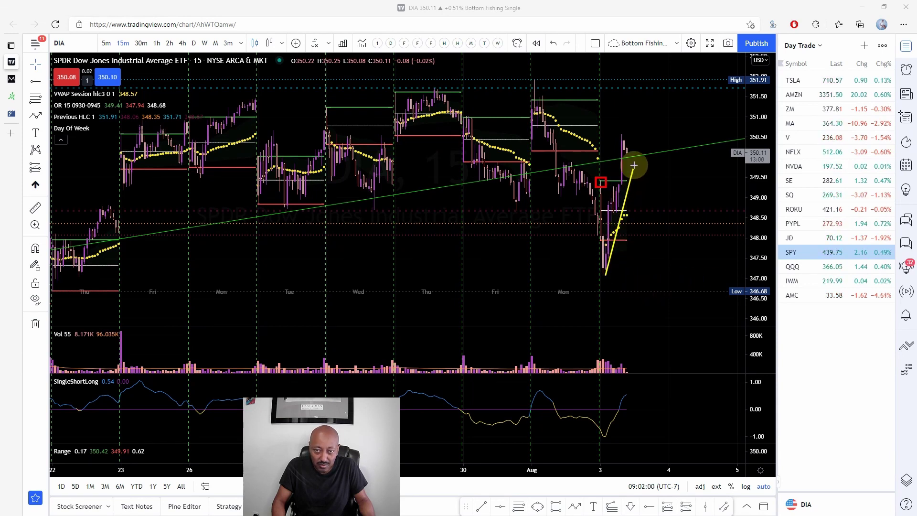
{"action": "left_click", "coordinate": [652, 106]}
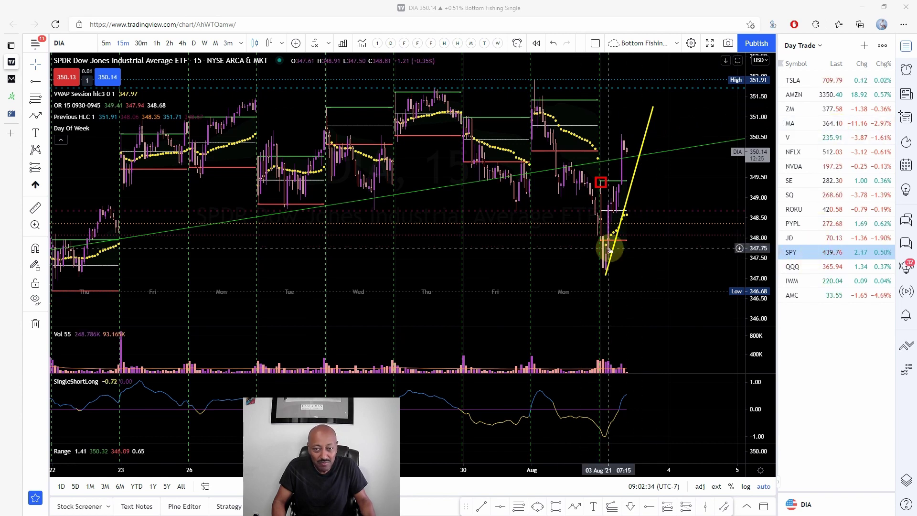
Step: Compare the August 3 price action on the 15-minute IWM, QQQ and SPY charts, ending on IWM
{"action": "left_click", "coordinate": [793, 281]}
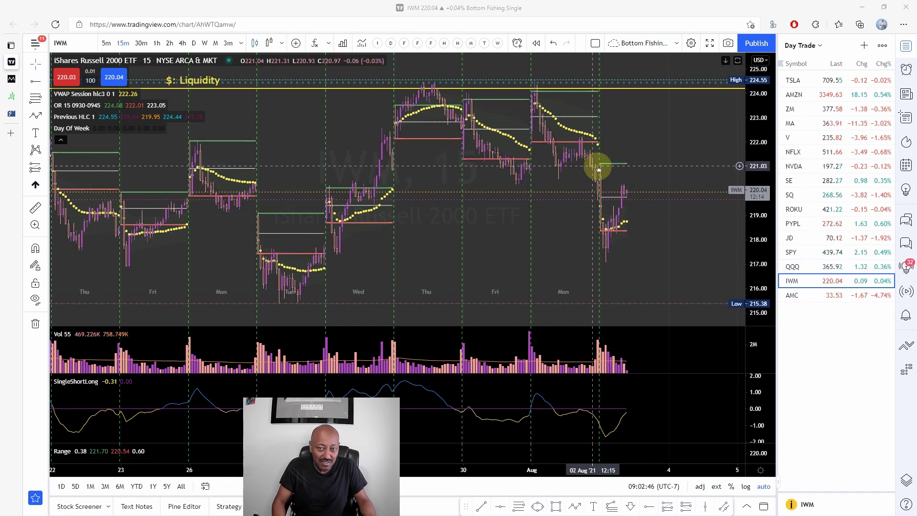
{"action": "left_click", "coordinate": [792, 267]}
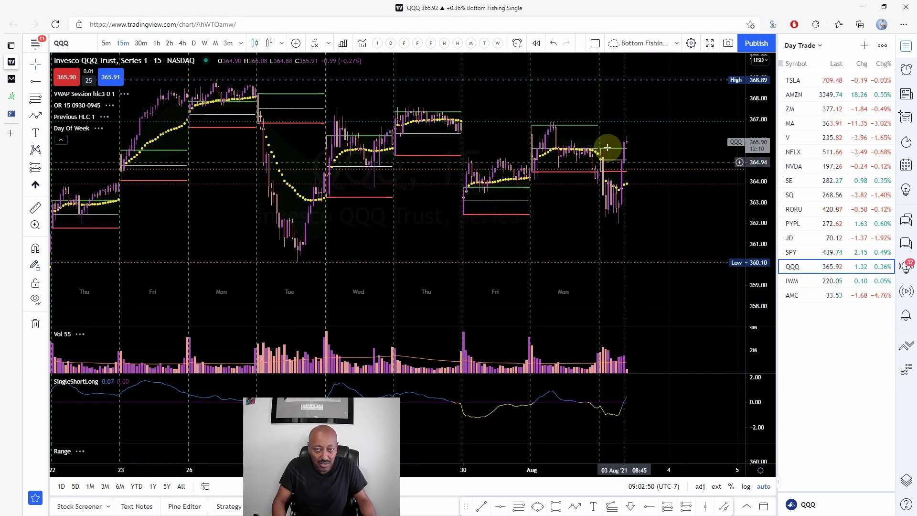
{"action": "left_click", "coordinate": [845, 252]}
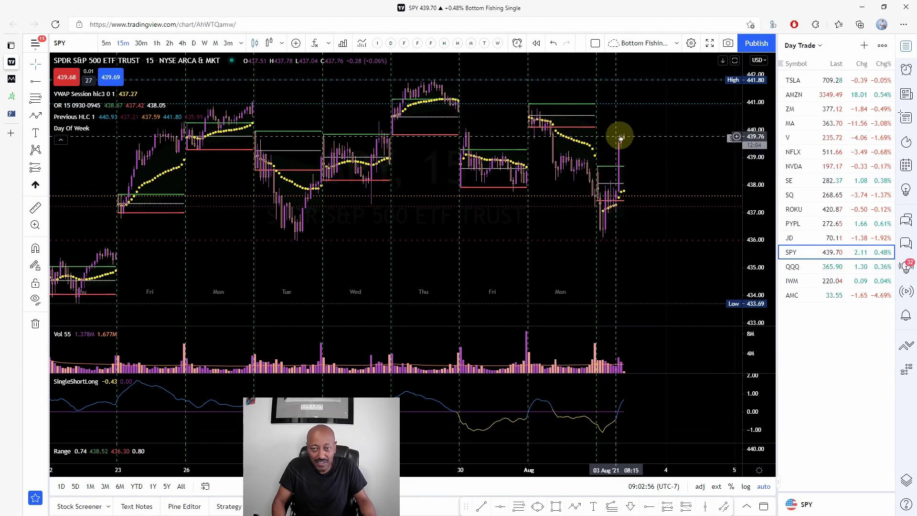
{"action": "left_click", "coordinate": [800, 282]}
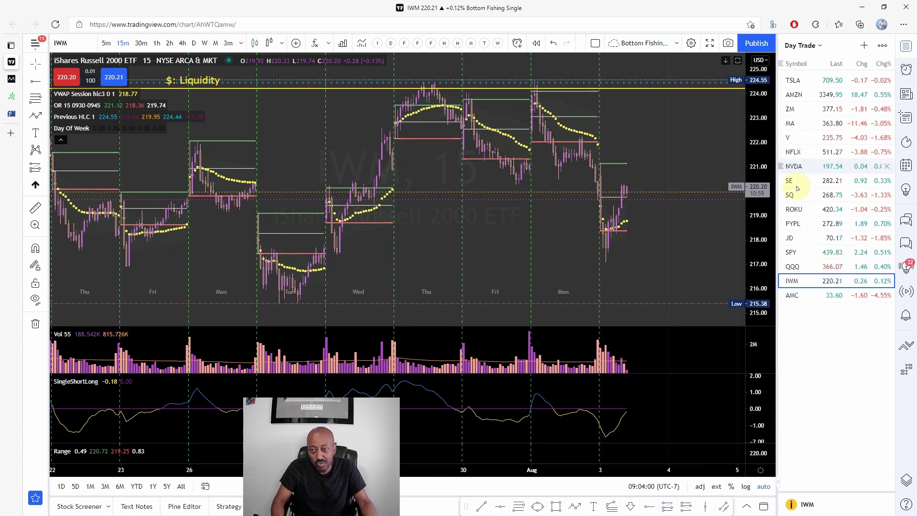
Step: Load the SPY chart and measure the August 3 price move from 437.23 down to 436.00
{"action": "left_click", "coordinate": [802, 256]}
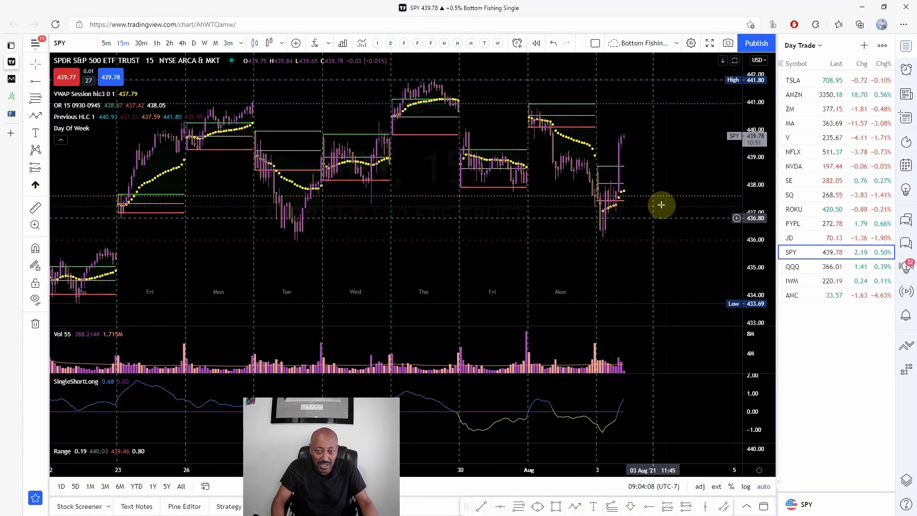
{"action": "left_click", "coordinate": [607, 205]}
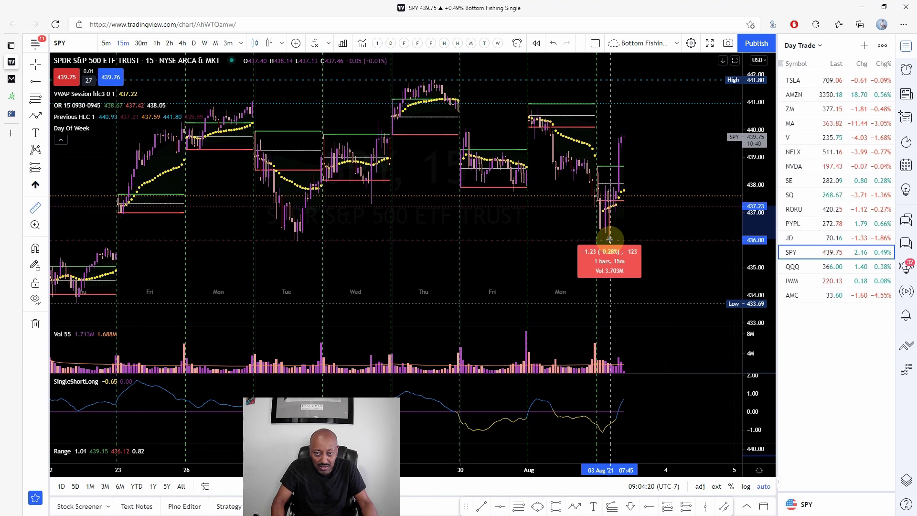
{"action": "left_click", "coordinate": [608, 238]}
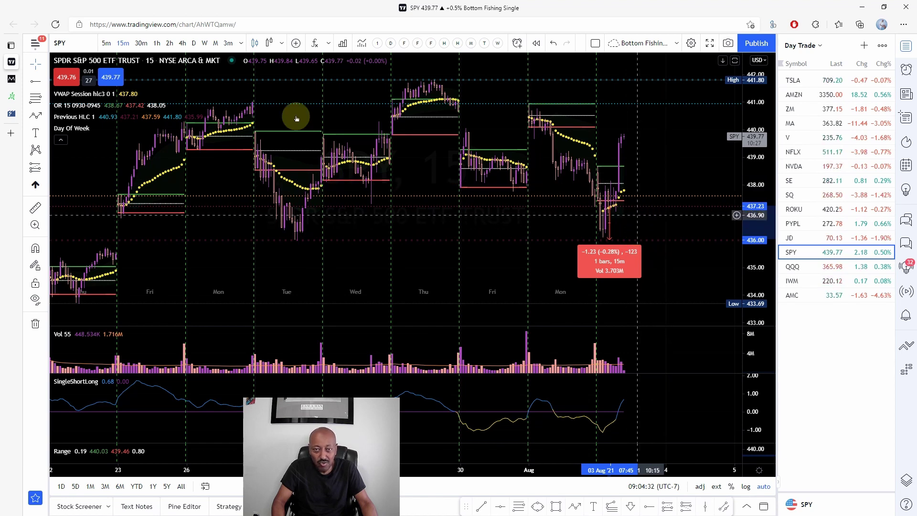
Step: Set SPY to the 3-minute timeframe and draw green arrows showing the August 3 drop, the bounce to VWAP and a further decline
{"action": "left_click", "coordinate": [228, 44]}
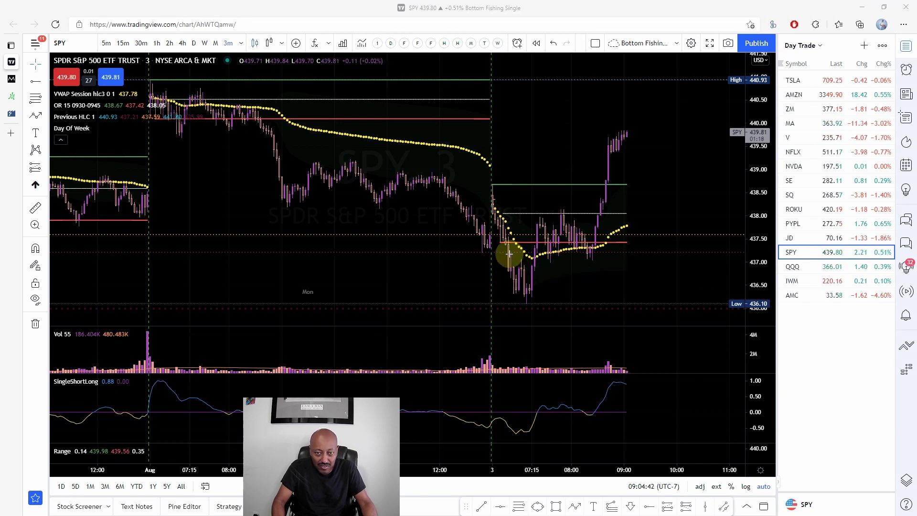
{"action": "left_click_drag", "start_coordinate": [507, 251], "coordinate": [512, 299]}
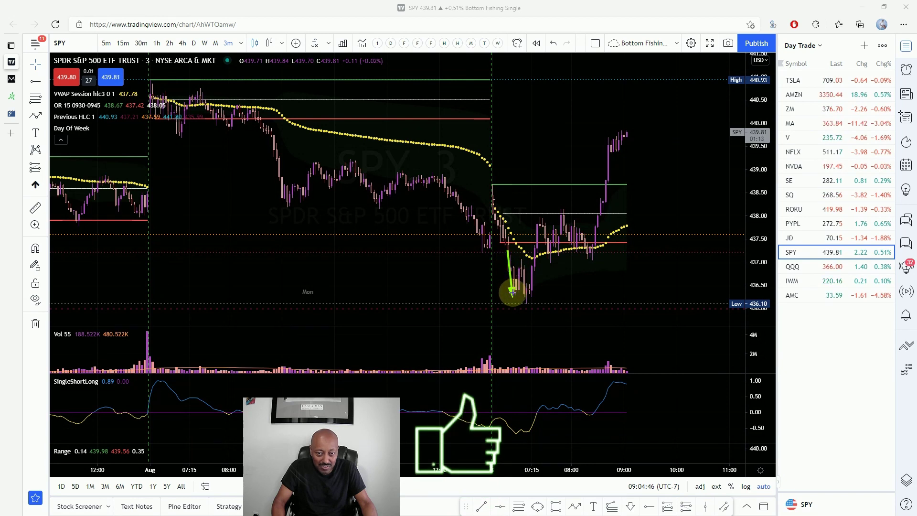
{"action": "mouse_move", "coordinate": [512, 294]}
{"action": "left_mouse_down"}
{"action": "mouse_move", "coordinate": [536, 251]}
{"action": "mouse_move", "coordinate": [552, 318]}
{"action": "left_mouse_up"}
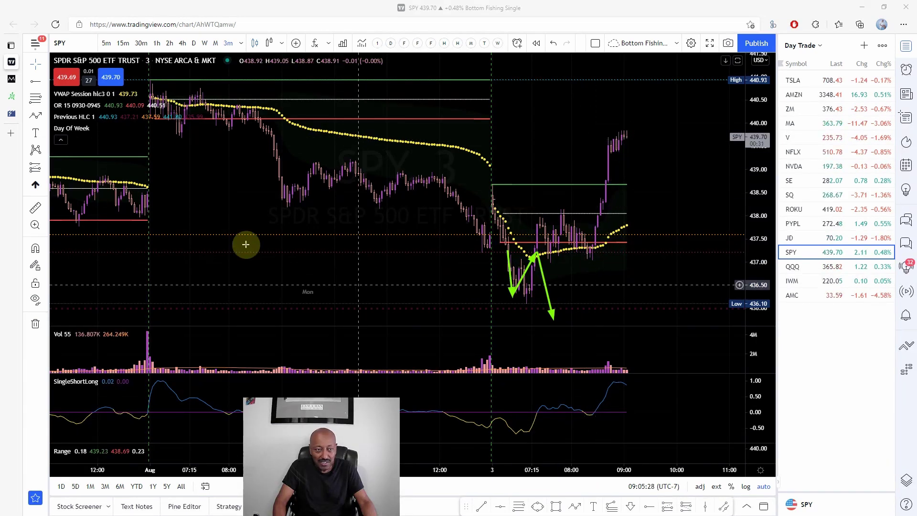
Step: Switch to Forex Factory and examine the August 3 economic calendar for scheduled USD events
{"action": "left_click", "coordinate": [10, 113]}
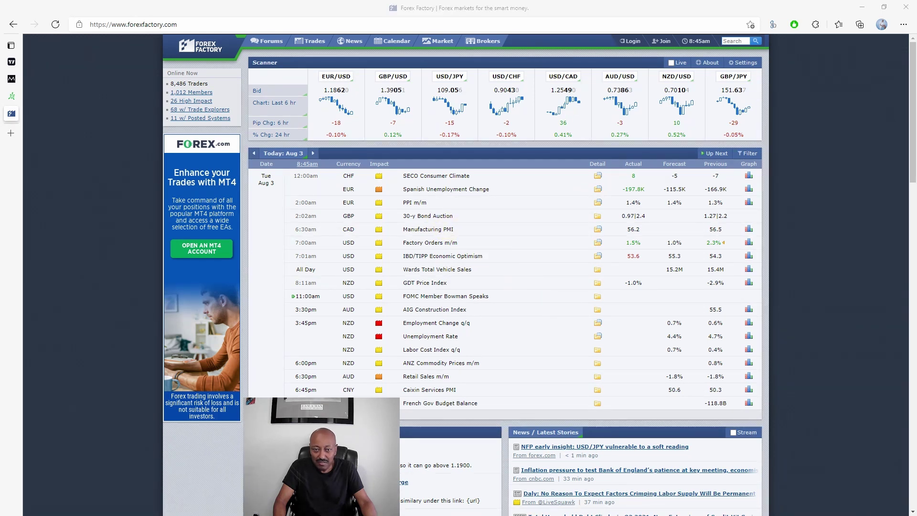
{"action": "scroll", "coordinate": [449, 324], "scroll_direction": "down", "scroll_amount": 3}
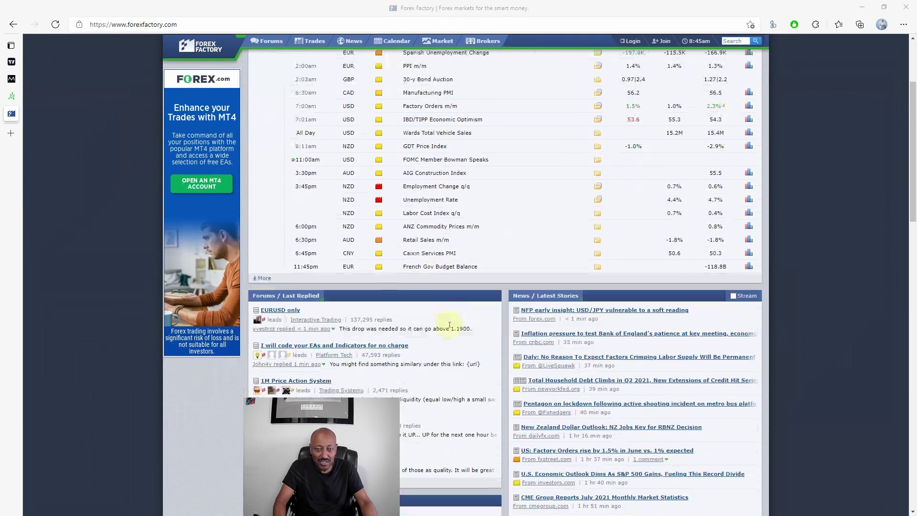
{"action": "scroll", "coordinate": [449, 324], "scroll_direction": "up", "scroll_amount": 1}
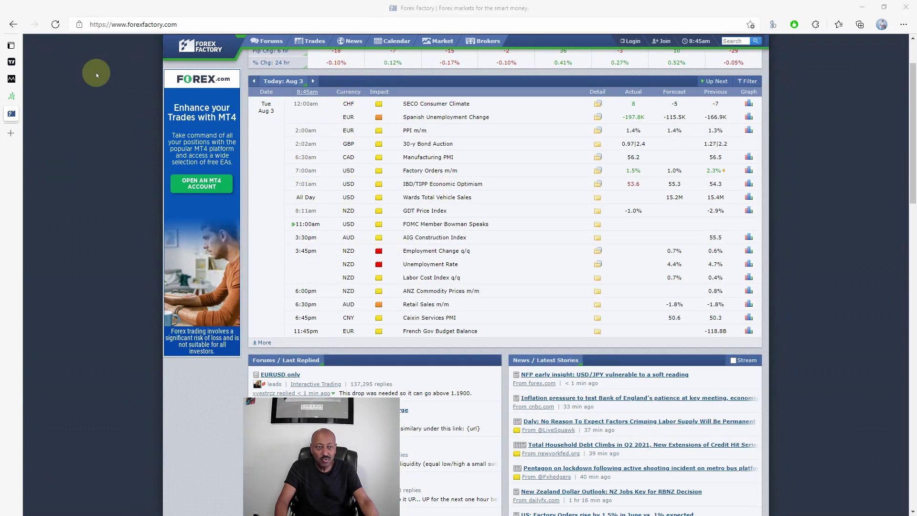
Step: Return to TradingView and set the SPY chart to the 15-minute timeframe
{"action": "left_click", "coordinate": [12, 62]}
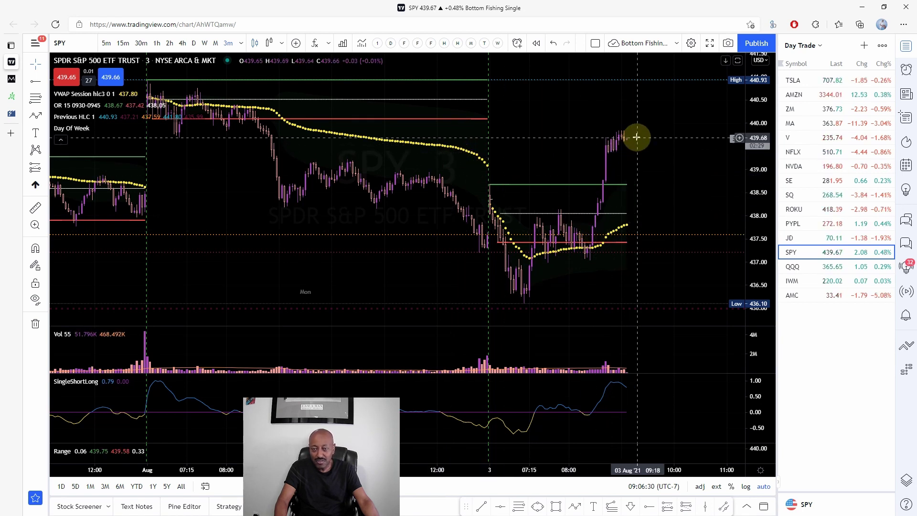
{"action": "left_click", "coordinate": [123, 42]}
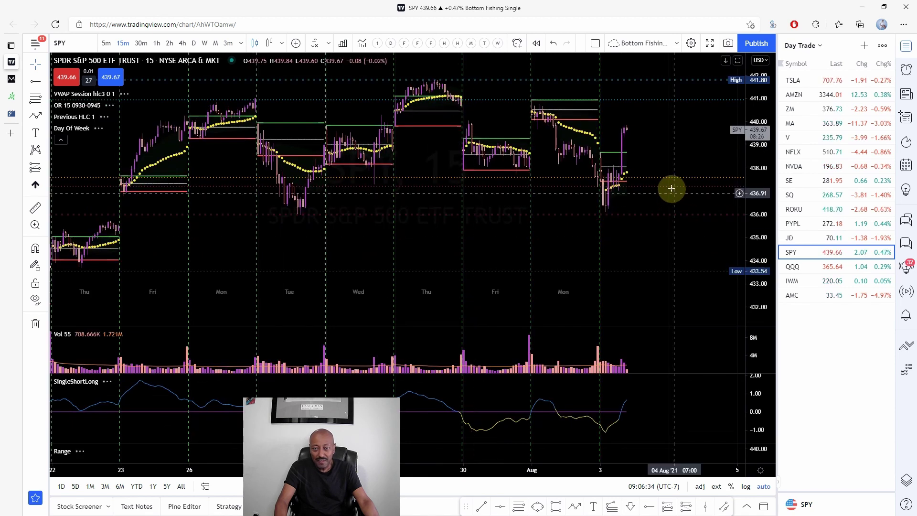